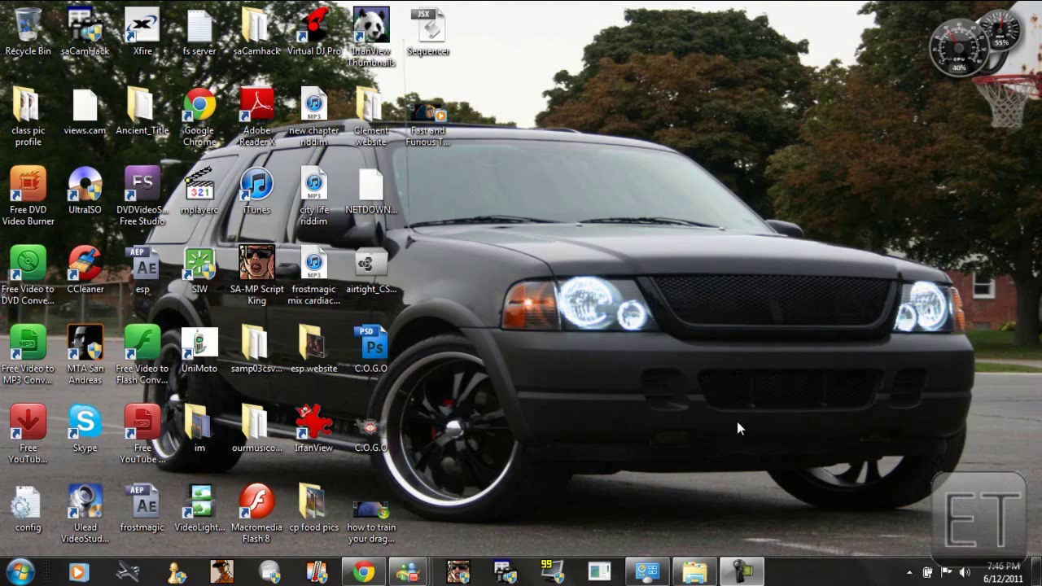
- Open the Music library in Windows Explorer from the taskbar
left_click(708, 573)
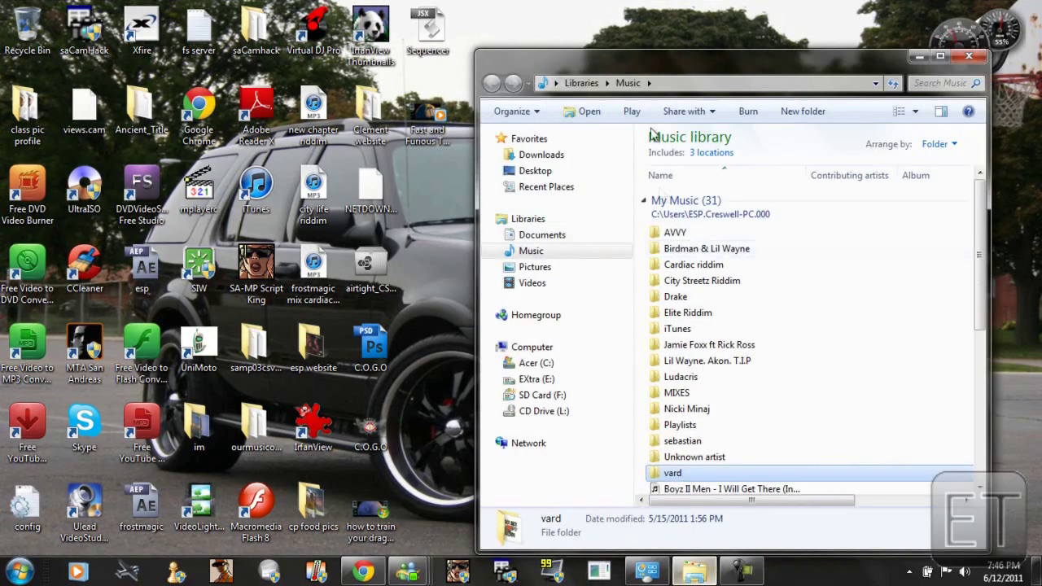
- Maximize the window and review the My Music, Public Music and Unknown album locations, cancelling unchanged
left_click_drag(651, 56, 240, 4)
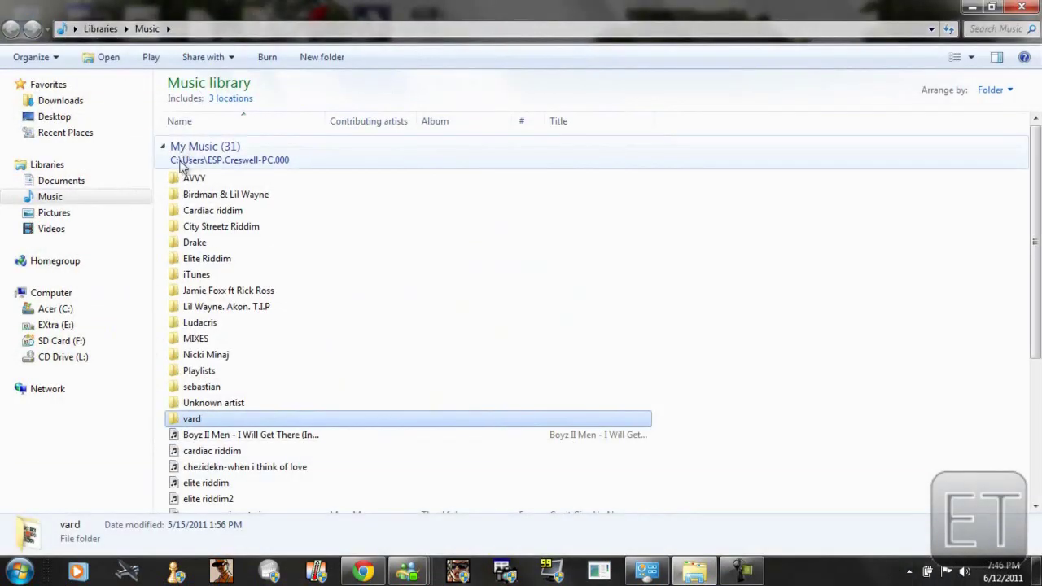
left_click(231, 102)
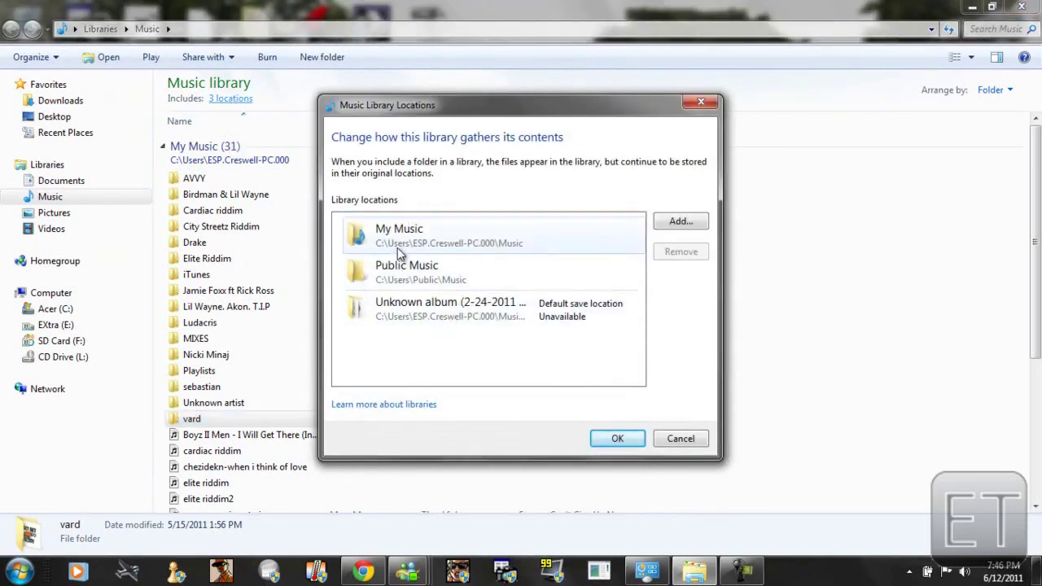
left_click(397, 244)
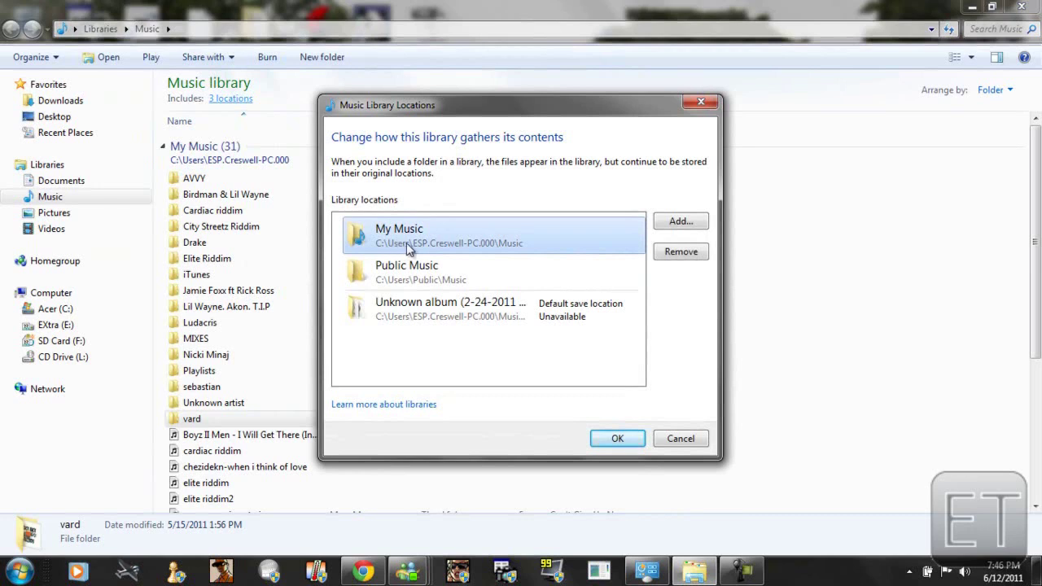
left_click(415, 274)
left_click(425, 305)
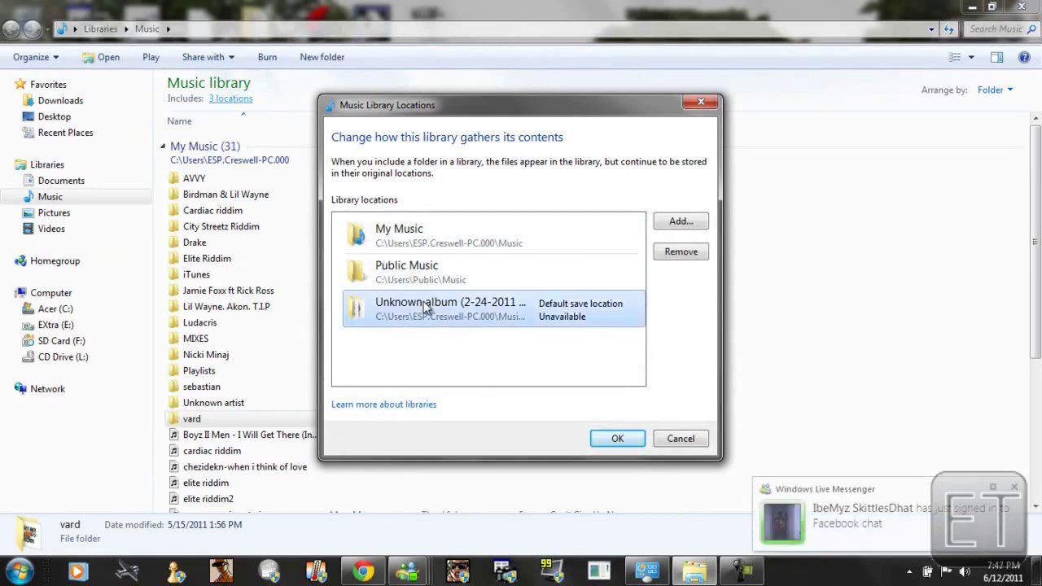
left_click(666, 440)
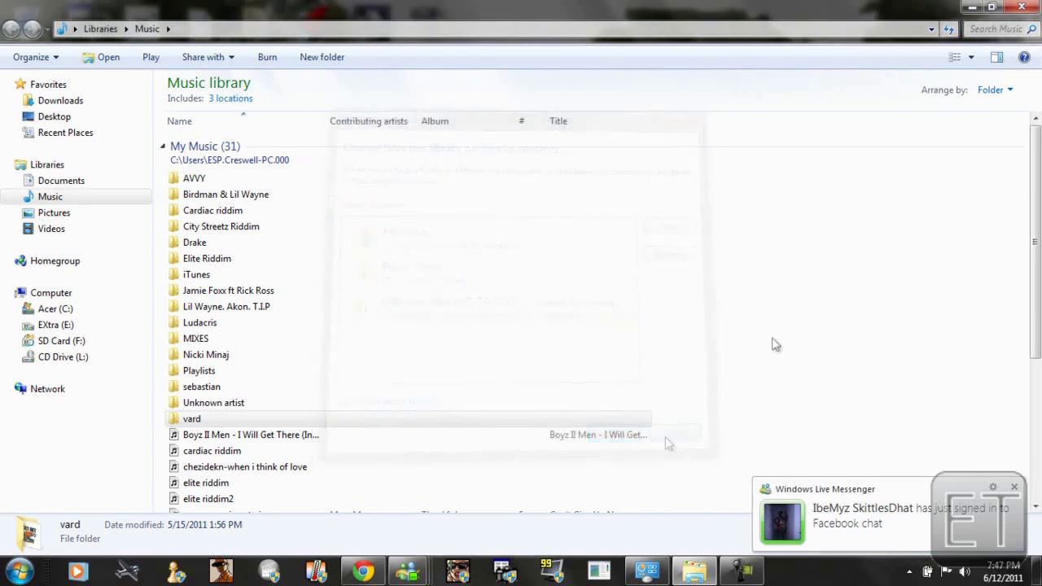
left_click(331, 62)
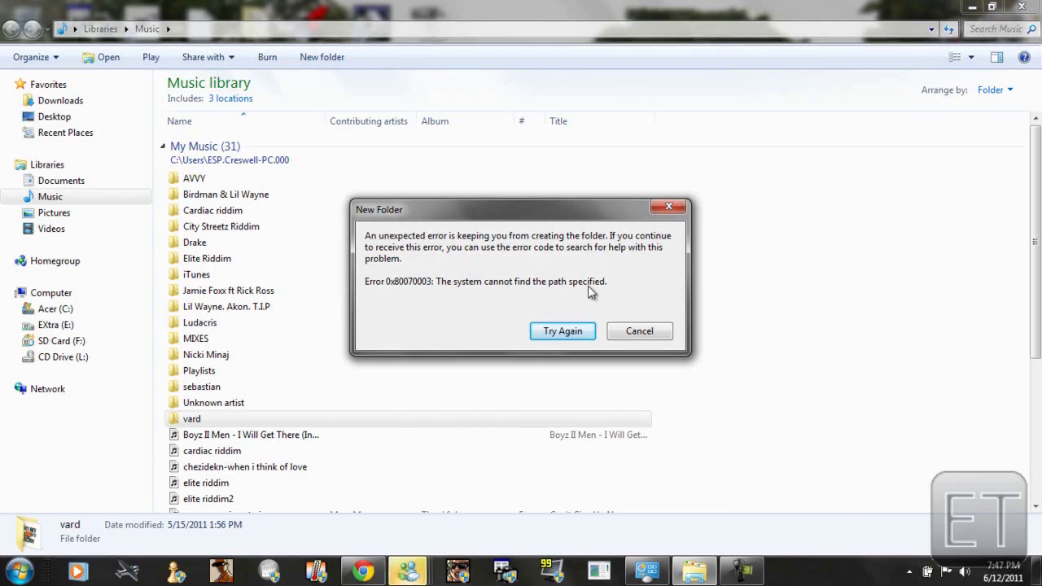
left_click(572, 331)
left_click(570, 331)
left_click_drag(399, 212, 250, 179)
left_click(486, 302)
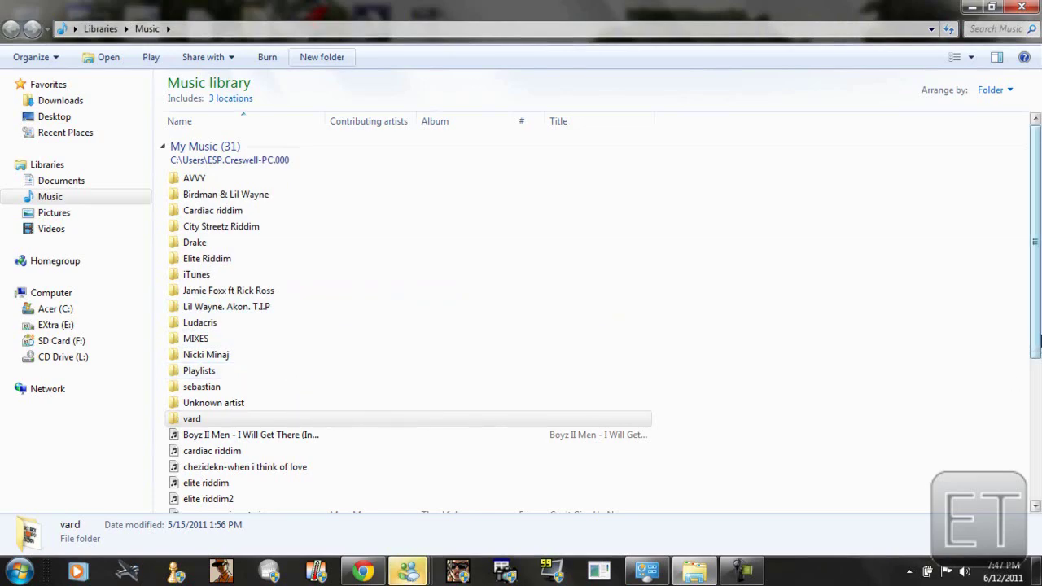
mouse_move(1039, 342)
left_mouse_down()
mouse_move(1039, 460)
mouse_move(1038, 338)
left_mouse_up()
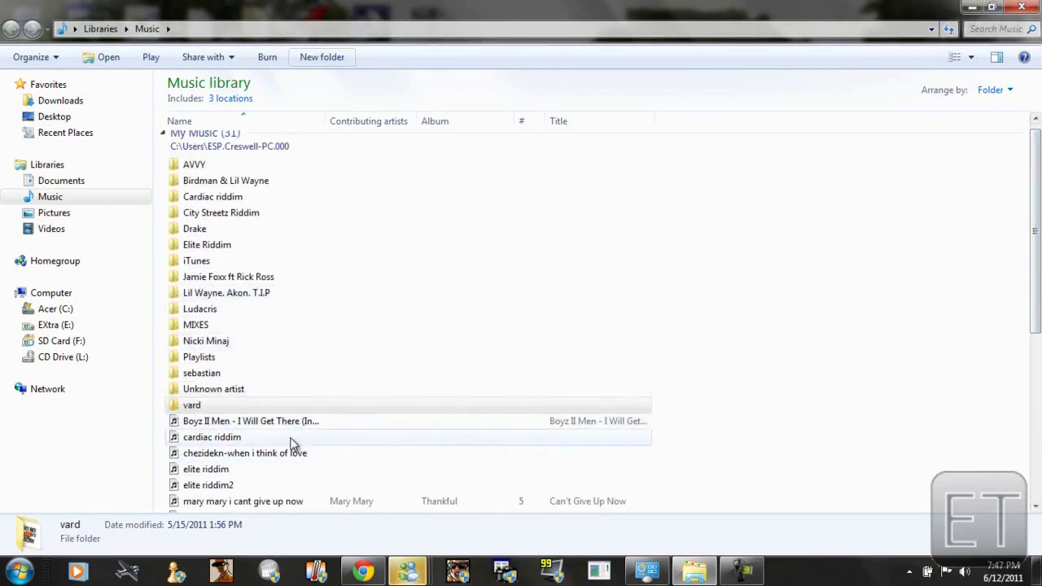
left_click(290, 423)
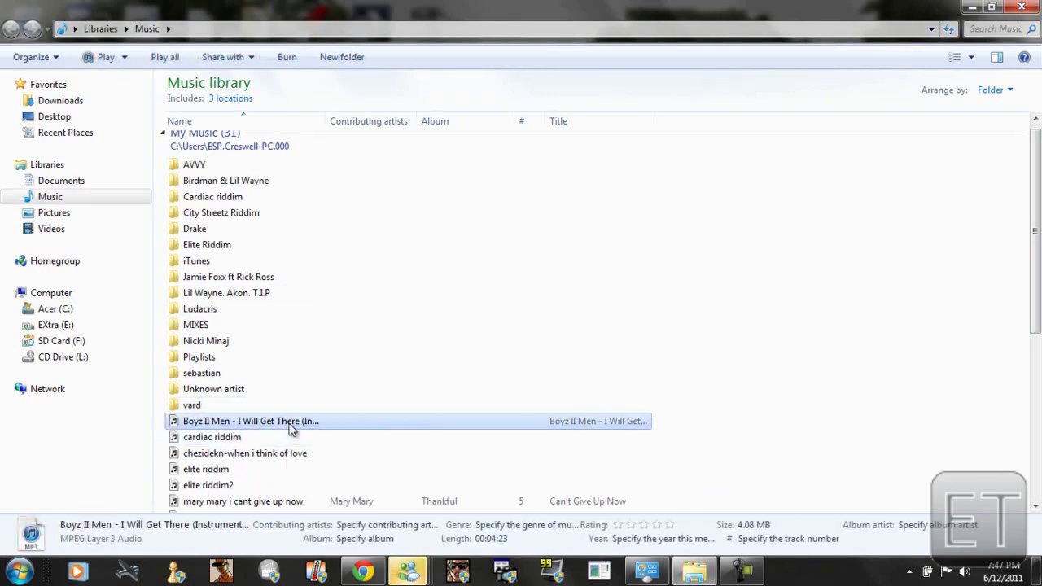
left_click(293, 453)
left_click(289, 470)
scroll(293, 472, "down", 2)
scroll(298, 465, "up", 3)
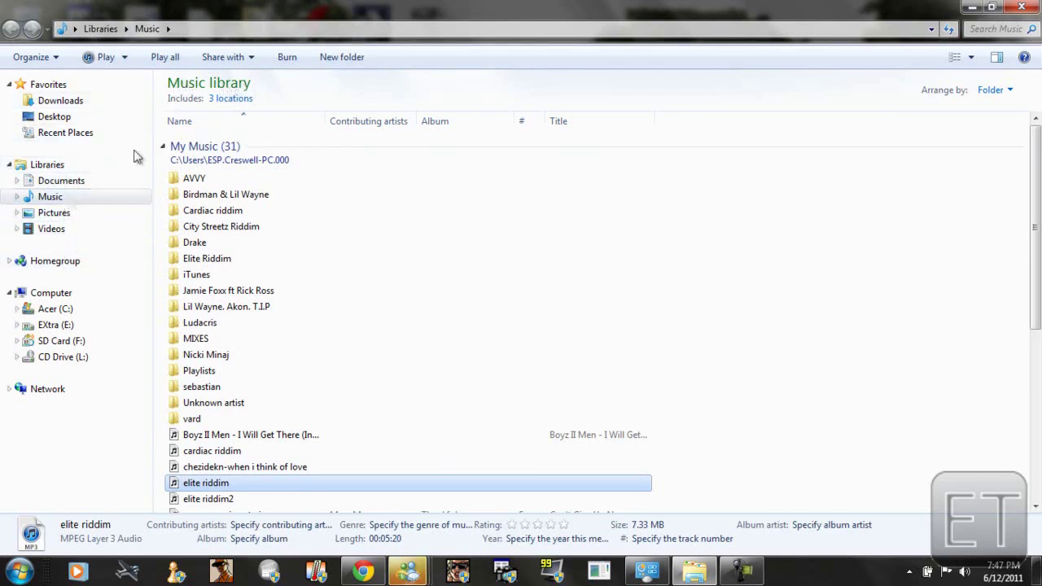
mouse_move(233, 107)
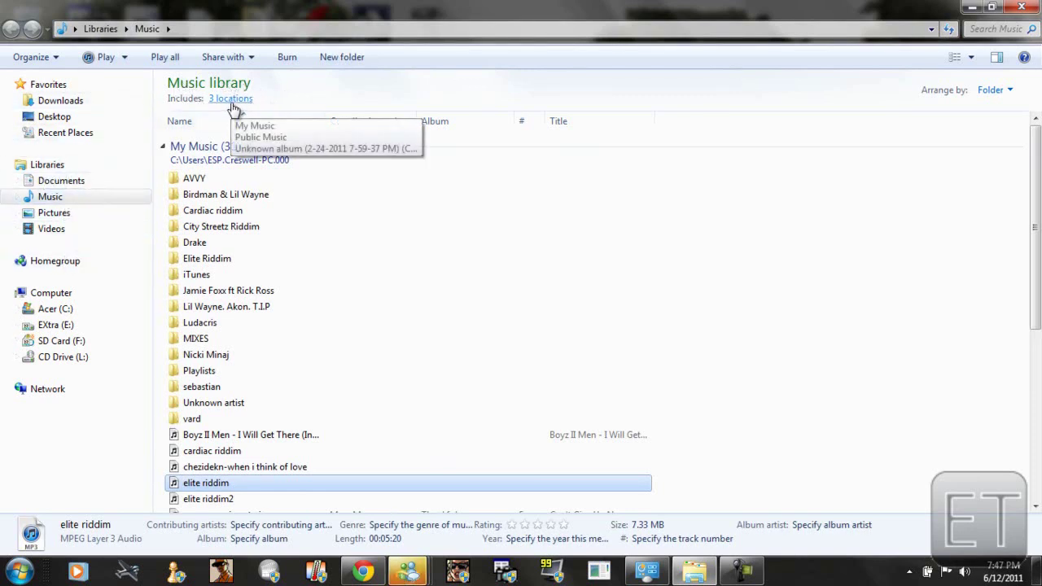
right_click(59, 201)
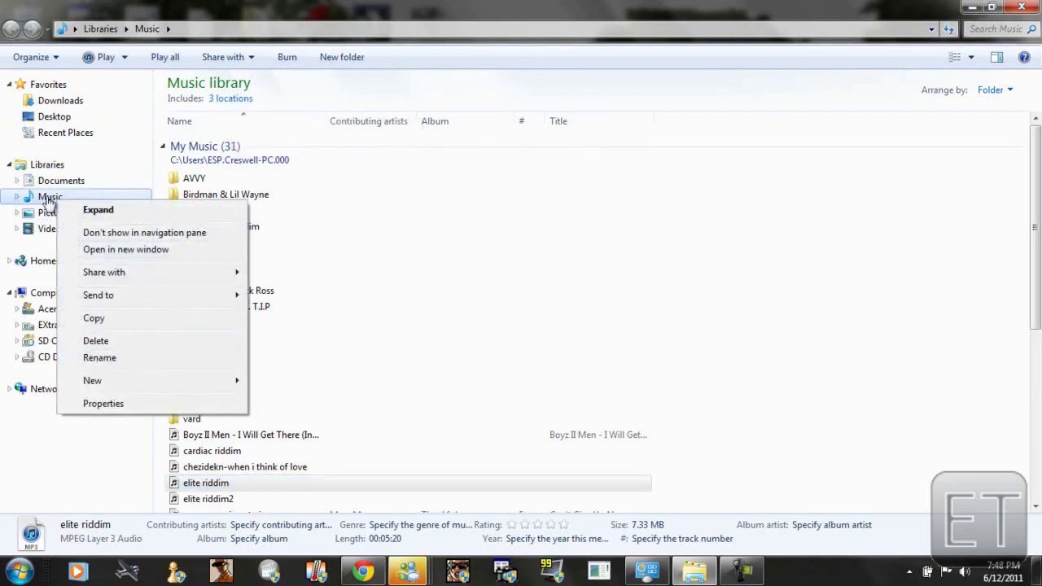
left_click(108, 405)
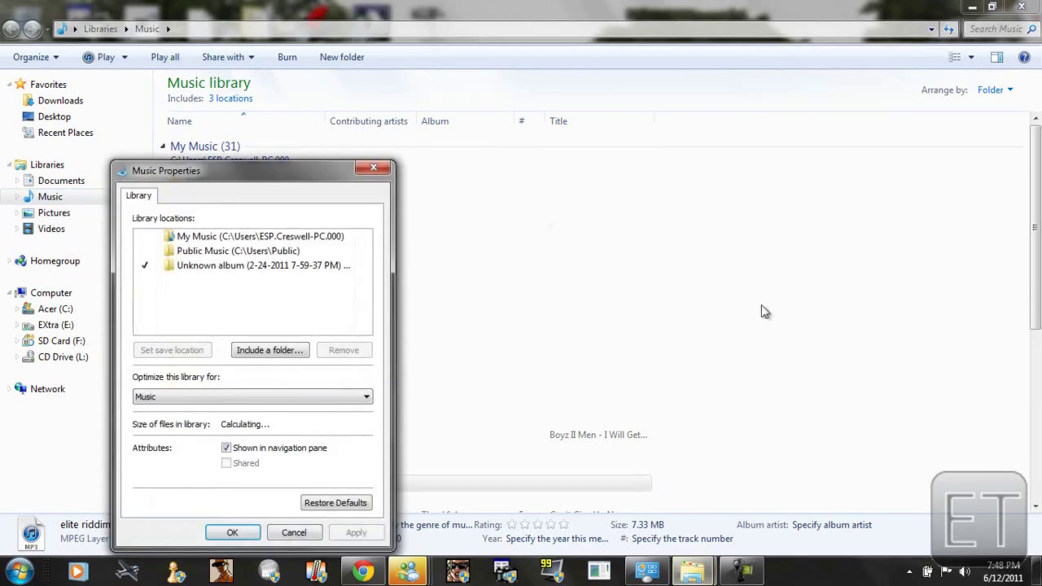
left_click_drag(295, 168, 480, 125)
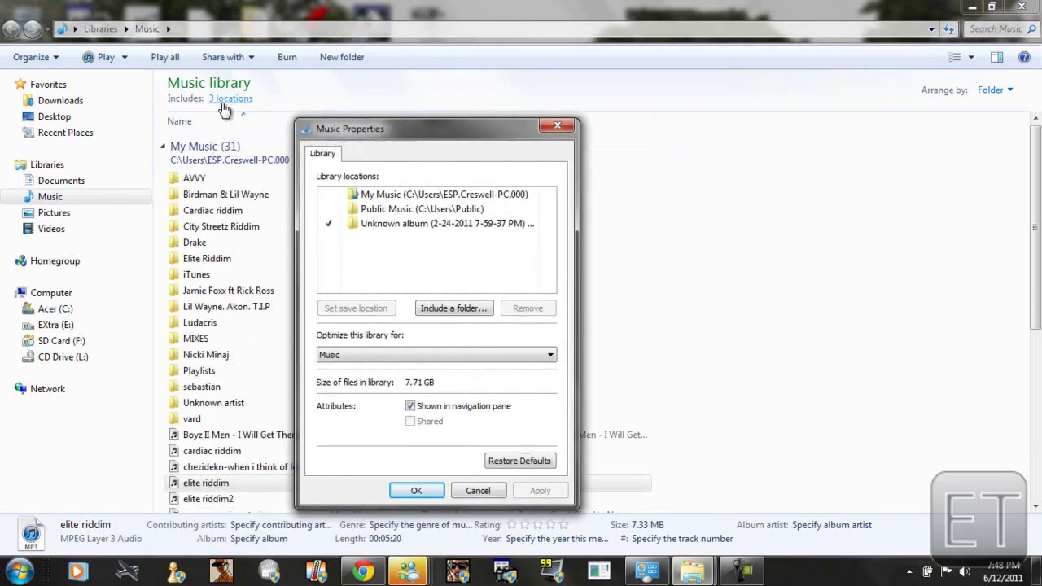
left_click_drag(374, 128, 382, 102)
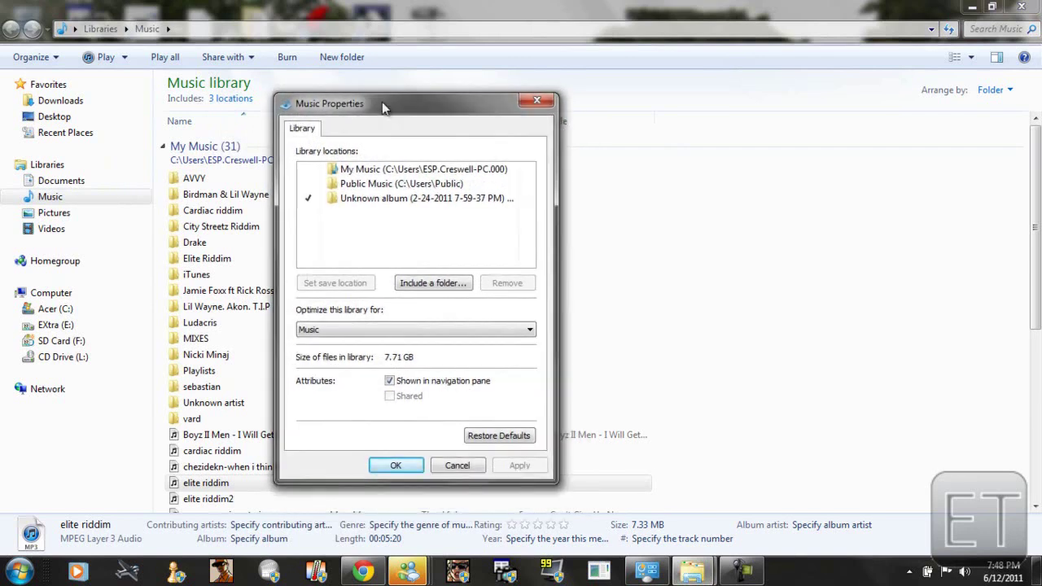
left_click(349, 170)
left_click(352, 184)
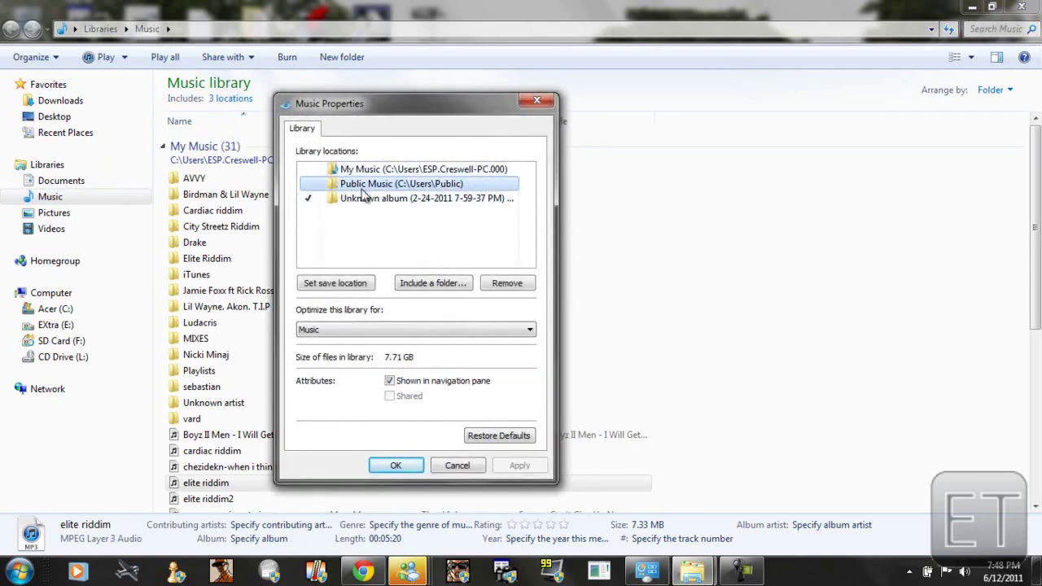
left_click(360, 200)
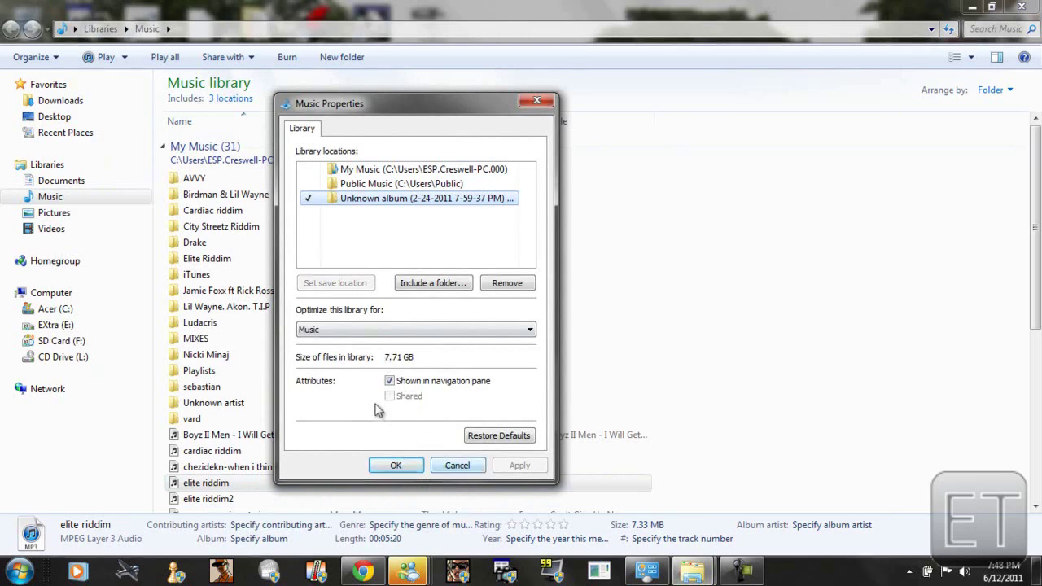
left_click(456, 467)
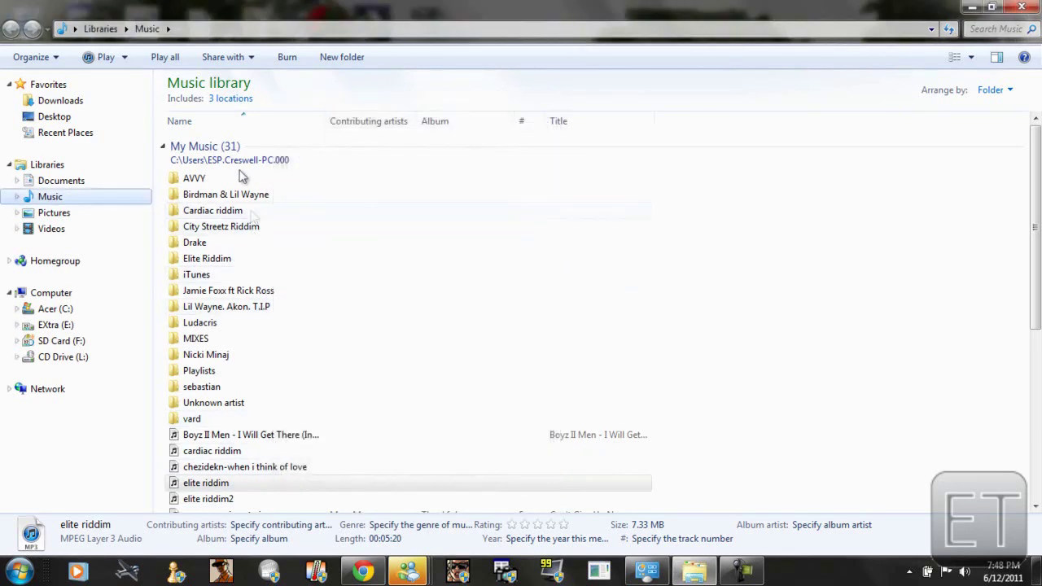
- Scroll and toggle the My Music, Public Music and Unknown album groups, leaving My Music collapsed
left_click_drag(1032, 237, 1032, 448)
left_click_drag(1032, 492, 1031, 131)
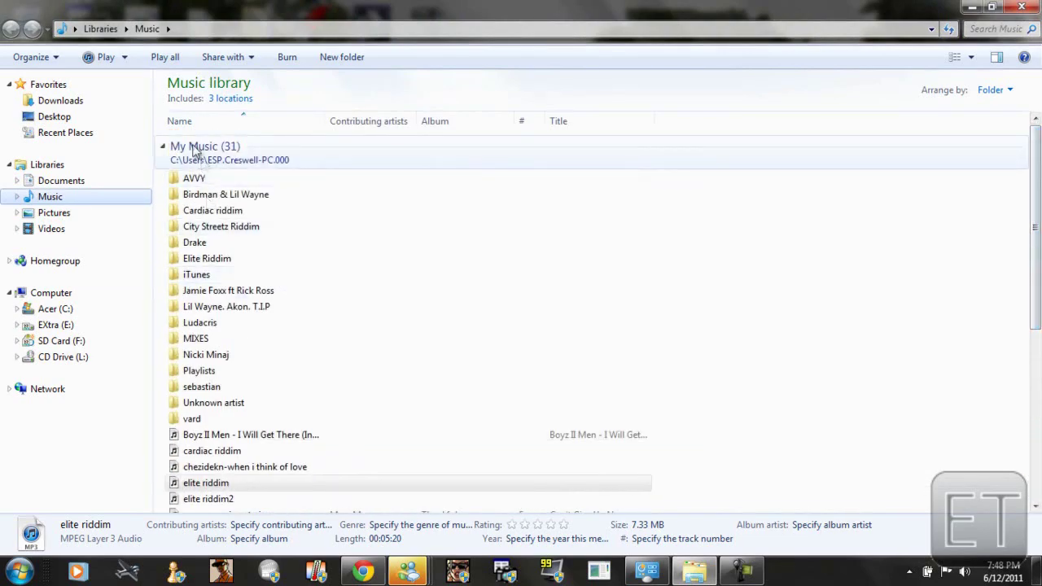
left_click(164, 147)
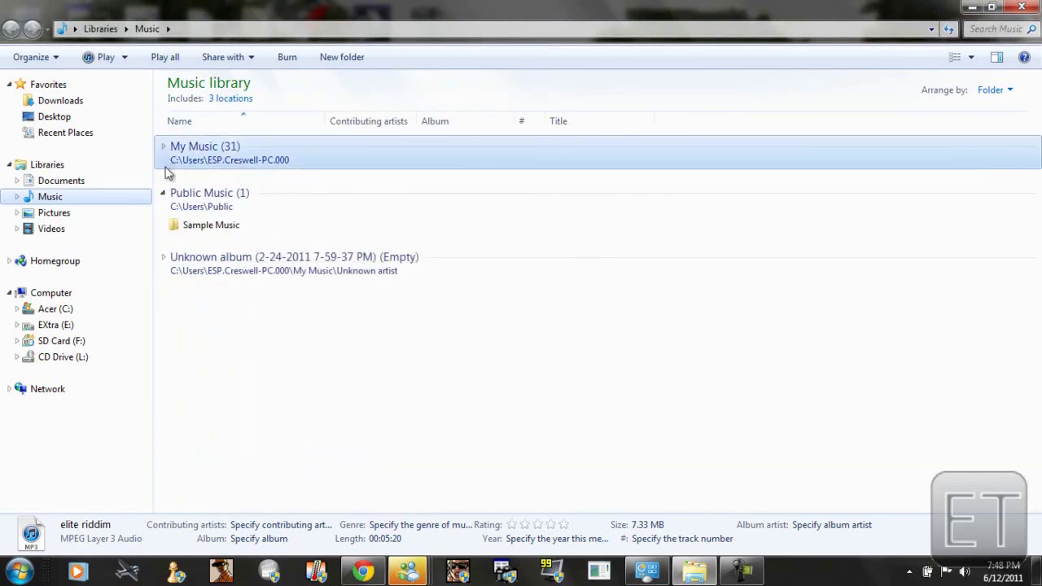
left_click(163, 264)
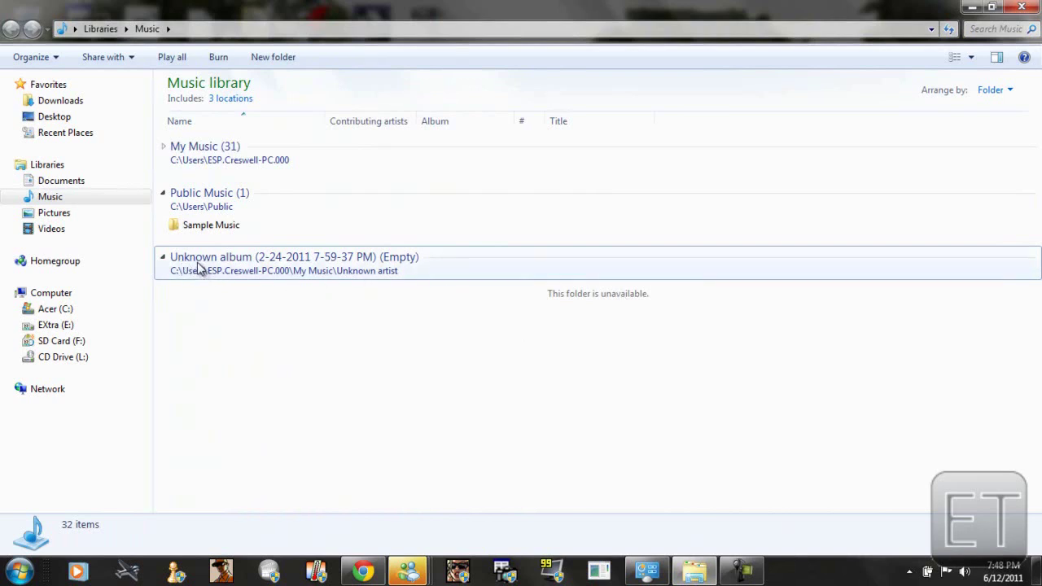
left_click(205, 225)
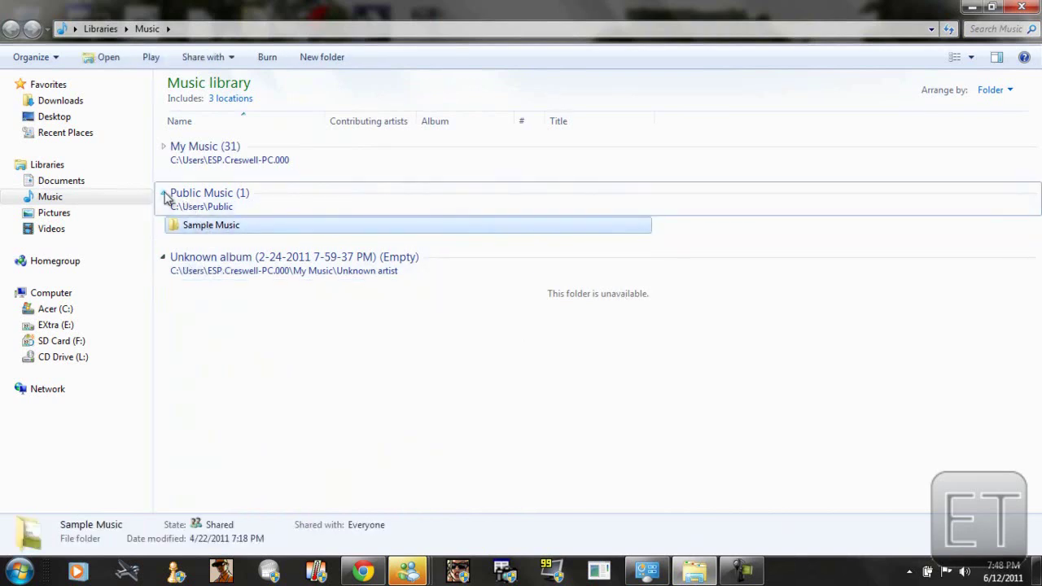
left_click(164, 193)
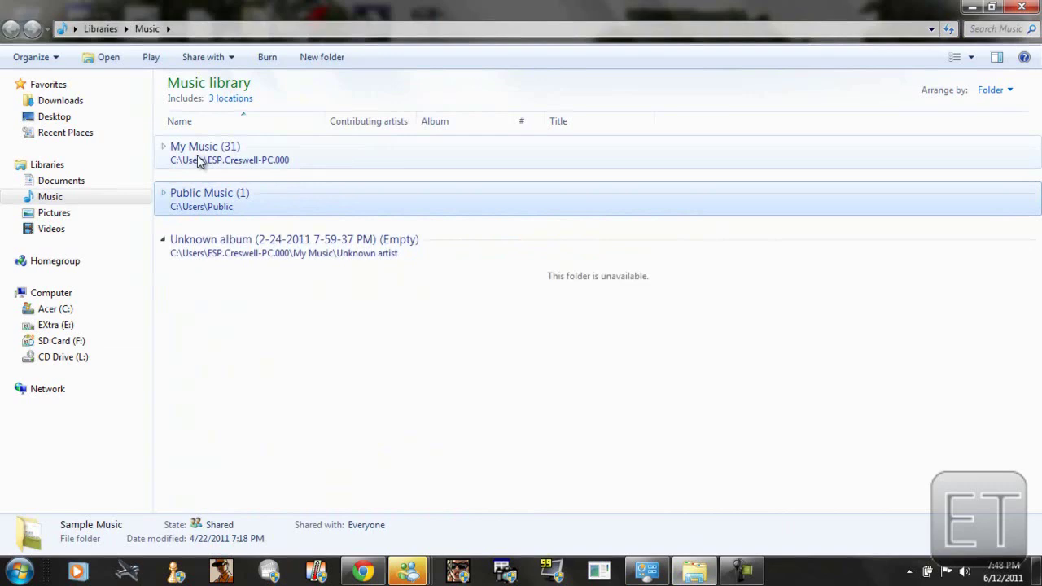
left_click(198, 159)
left_click(162, 149)
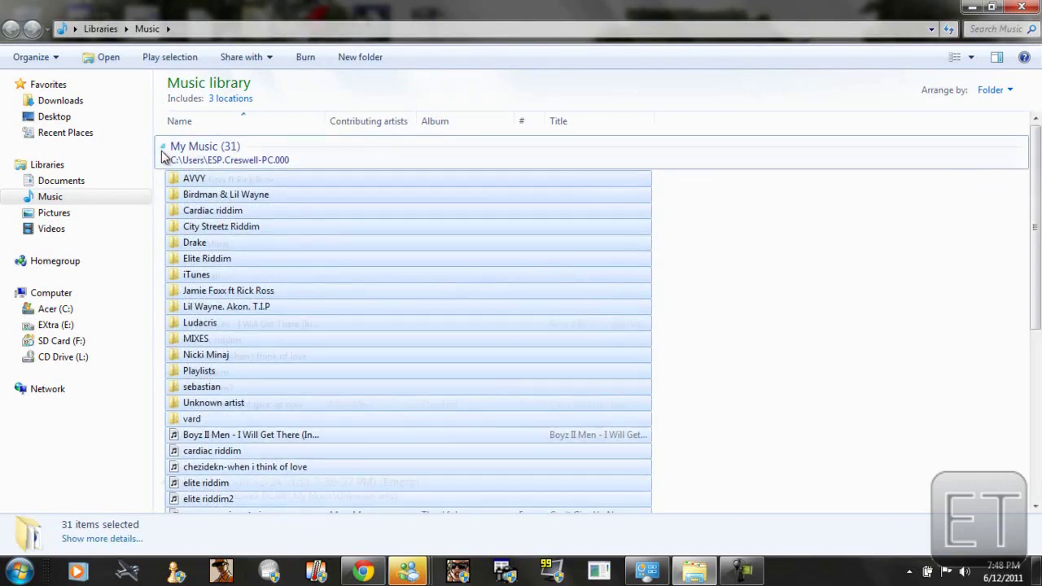
left_click(163, 148)
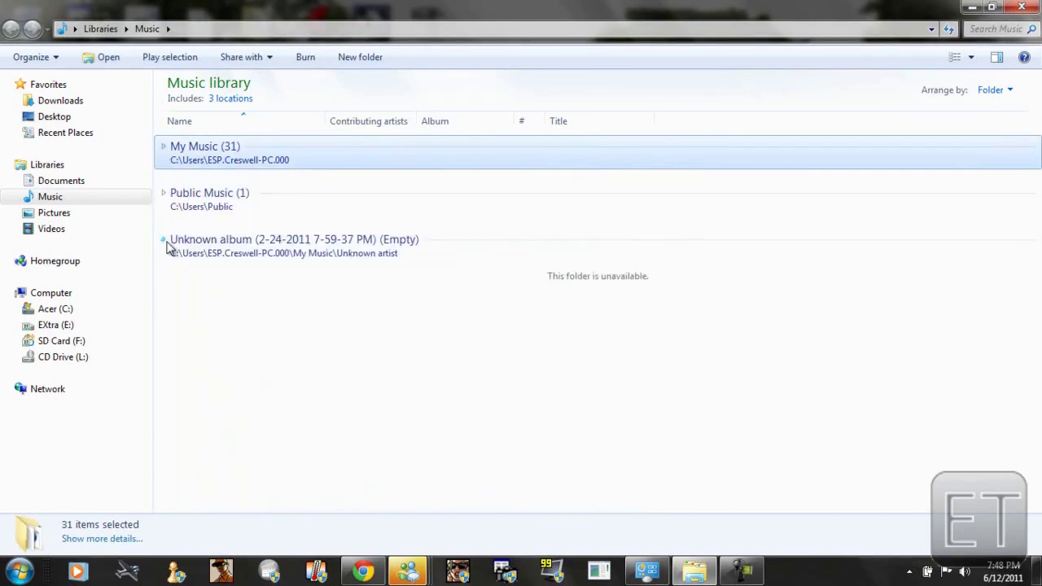
- Check the Unknown album group's 'This folder is unavailable' notice and select that group
left_click(565, 281)
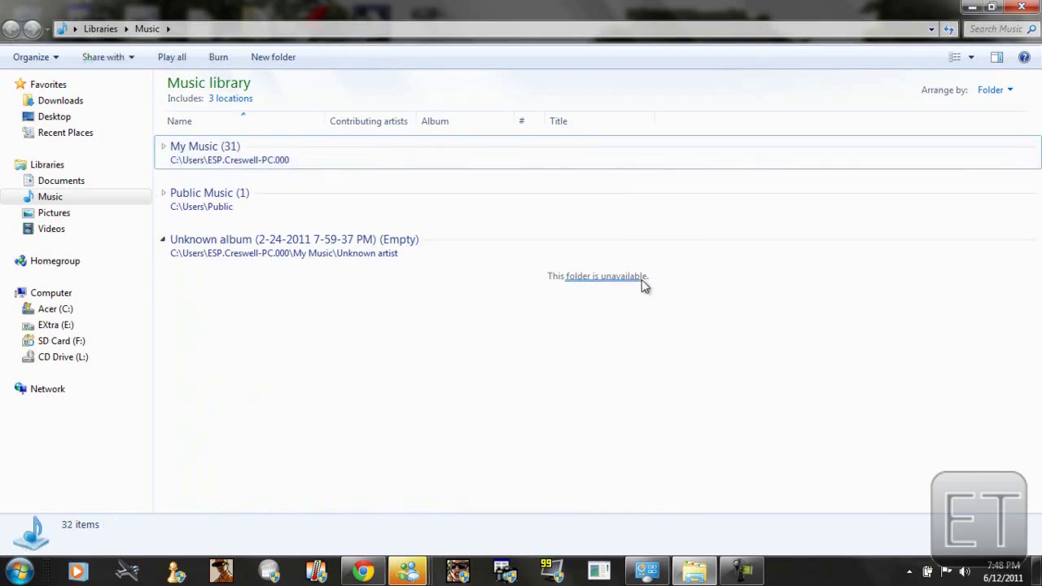
left_click(639, 279)
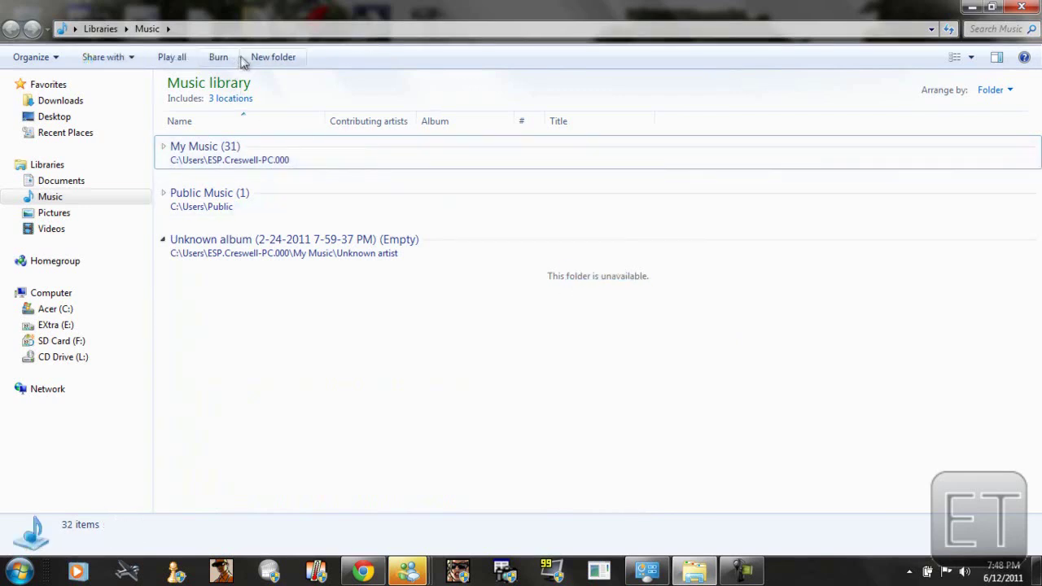
left_click(314, 255)
- Try a new folder (fails with path-not-found error), recheck the three locations, then right-click Music
left_click(279, 57)
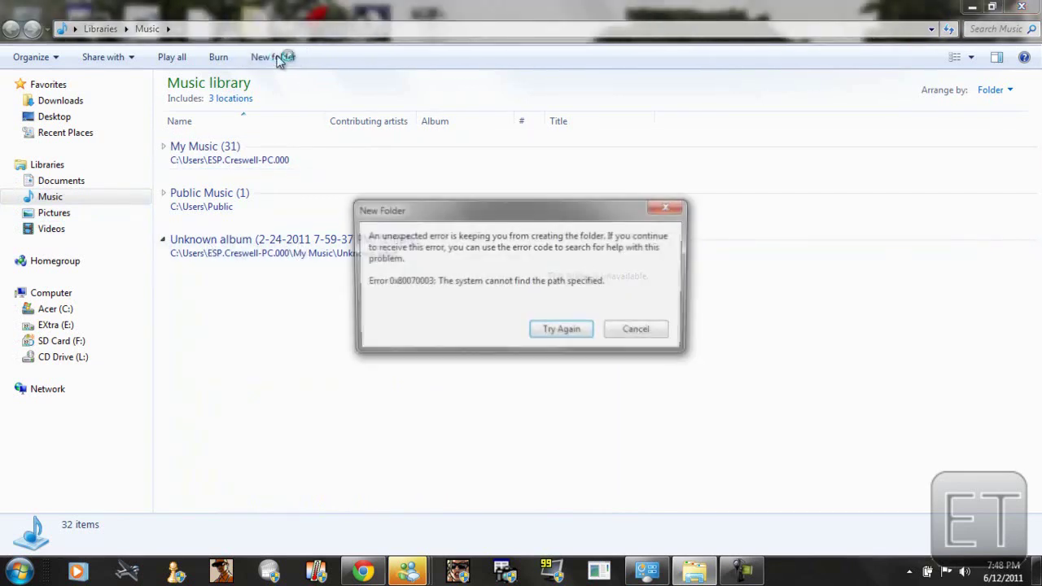
left_click(640, 338)
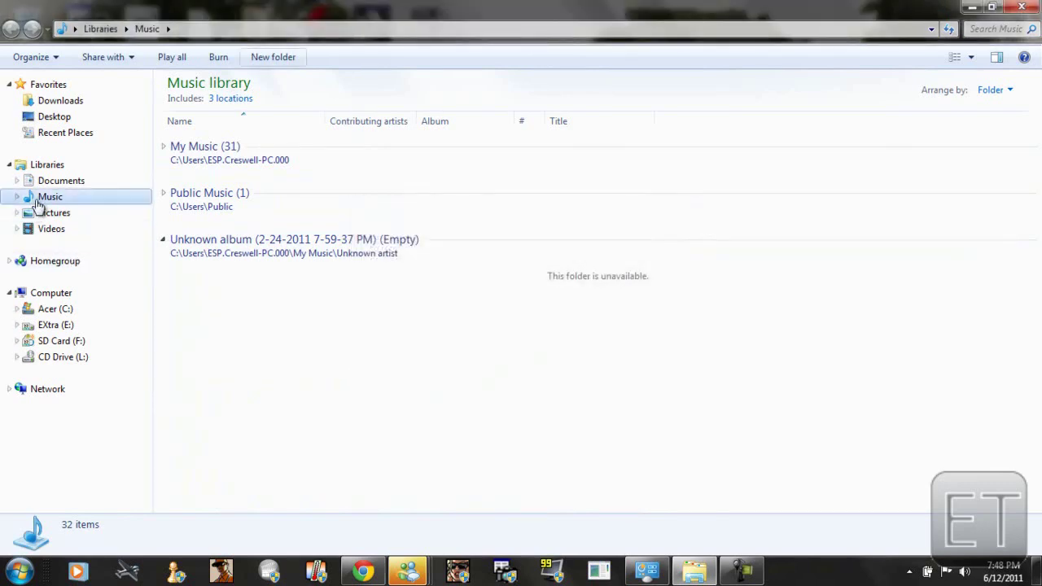
left_click(228, 99)
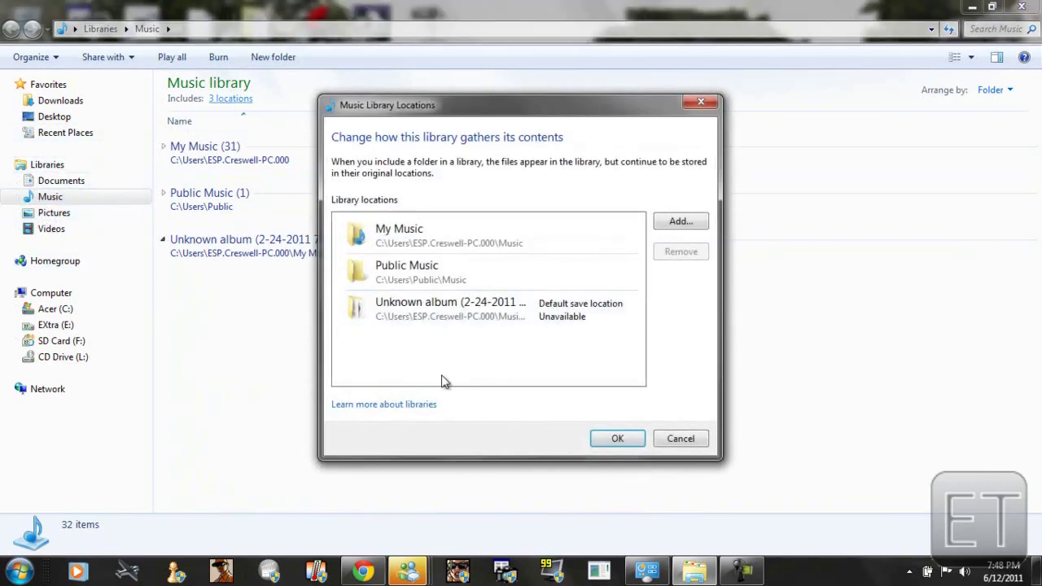
left_click(673, 446)
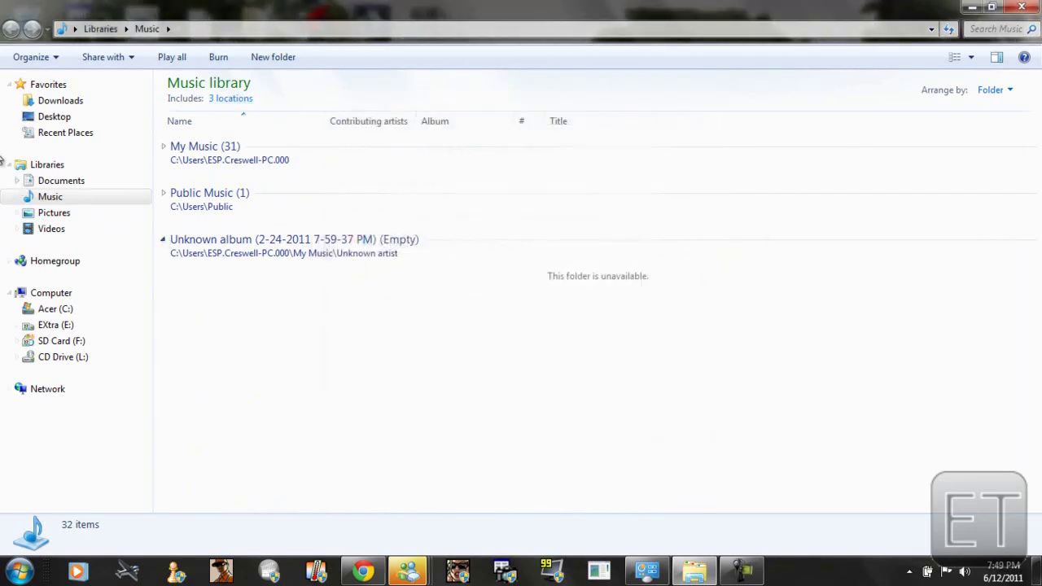
right_click(47, 197)
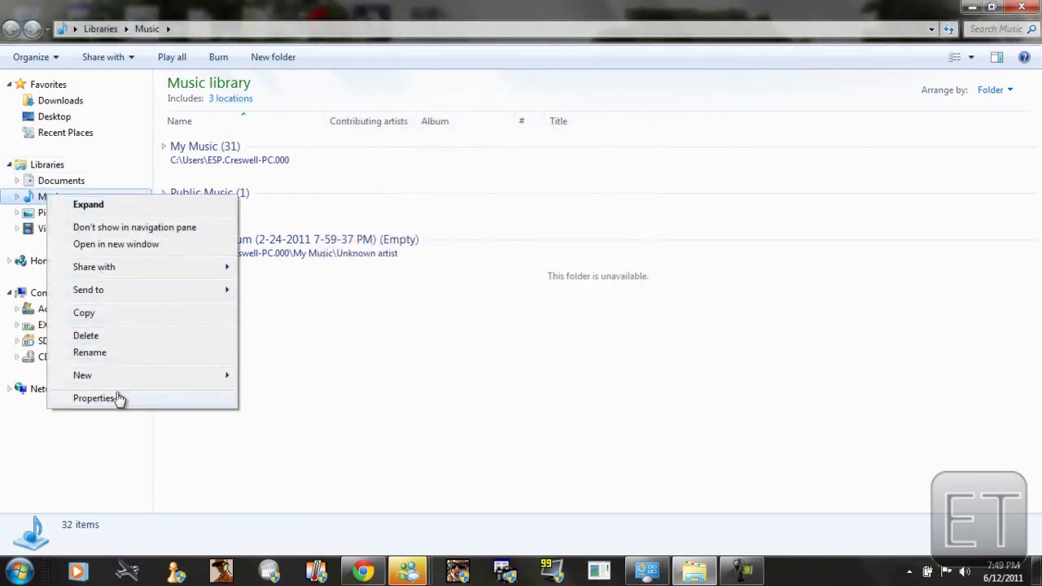
- Bring up the Music library's Properties window
left_click(116, 398)
left_click(377, 173)
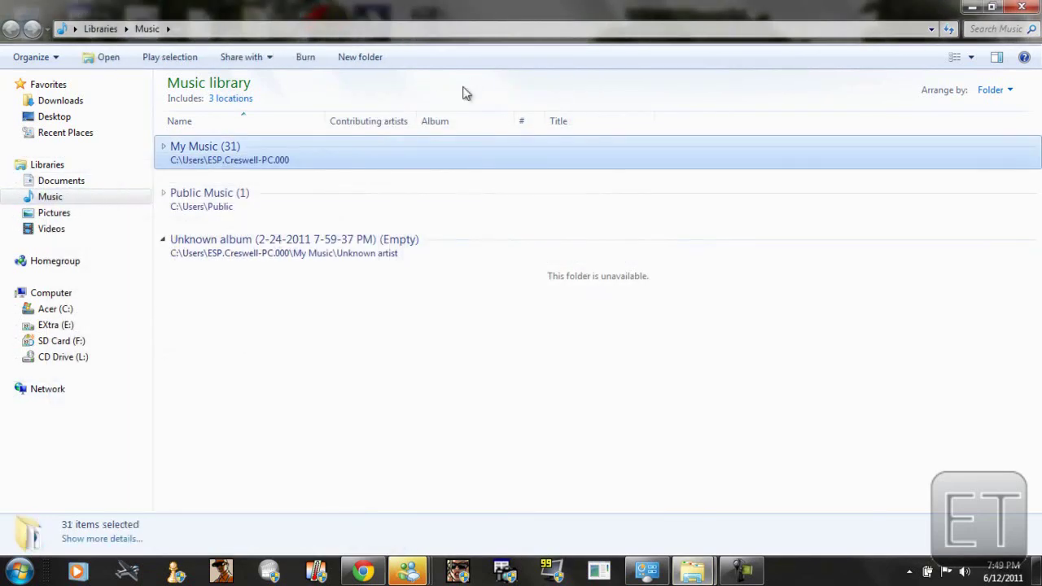
mouse_move(692, 571)
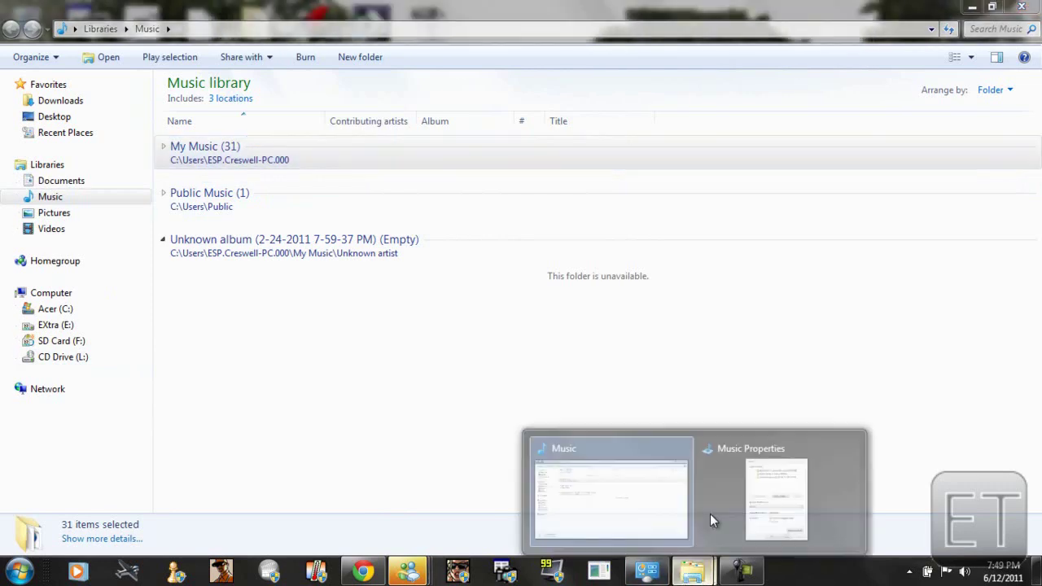
left_click(715, 525)
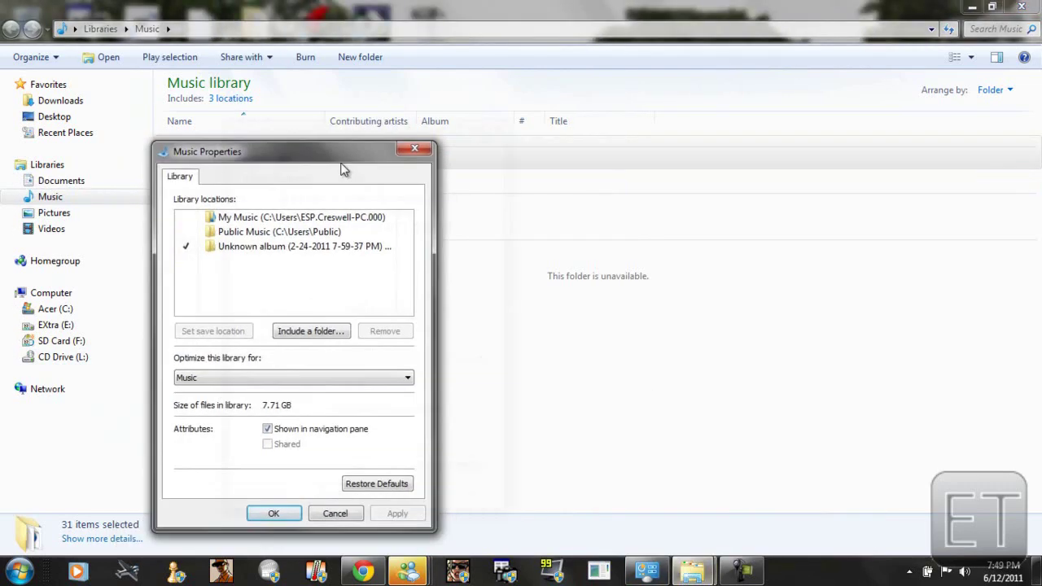
- Remove the Unknown album location, keeping My Music and Public Music, and apply with OK
left_click(468, 204)
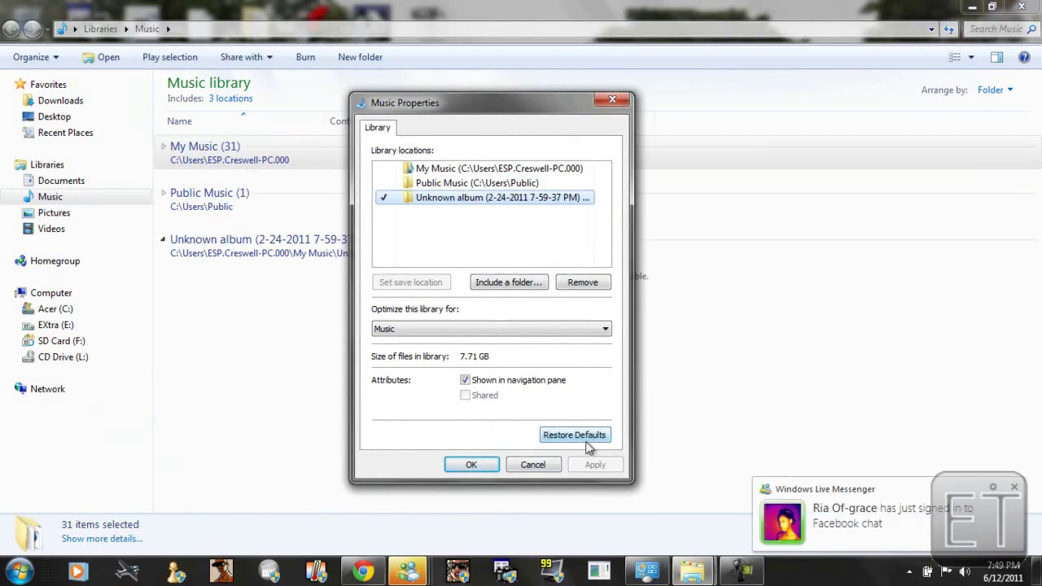
left_click(506, 221)
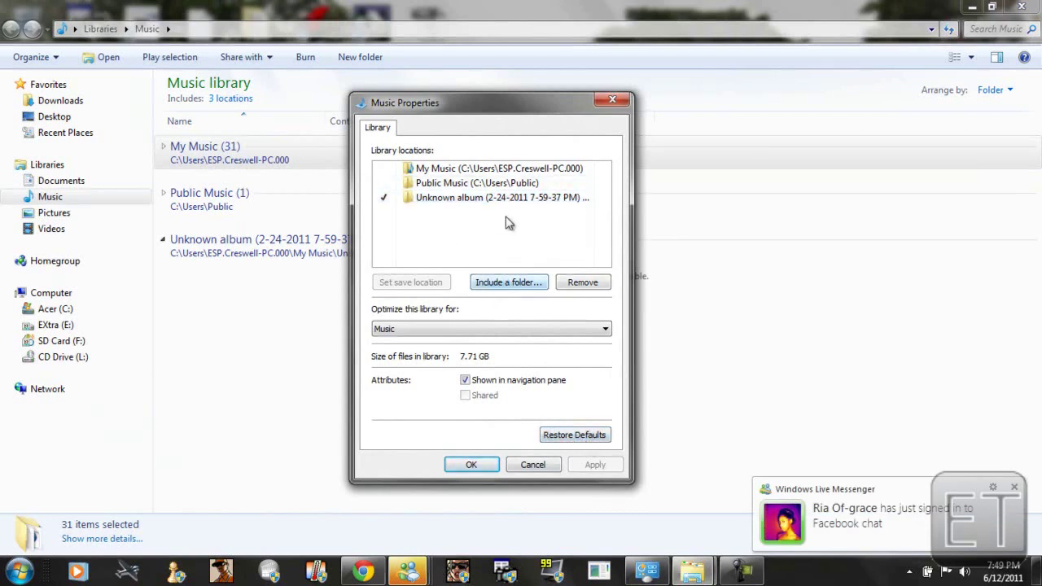
left_click(453, 199)
left_click(461, 204)
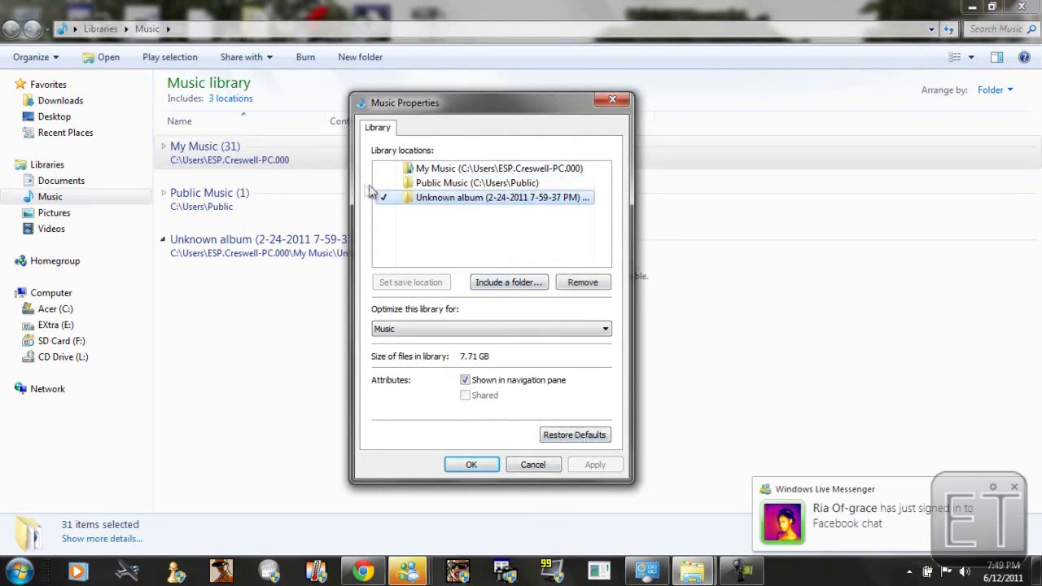
left_click(583, 281)
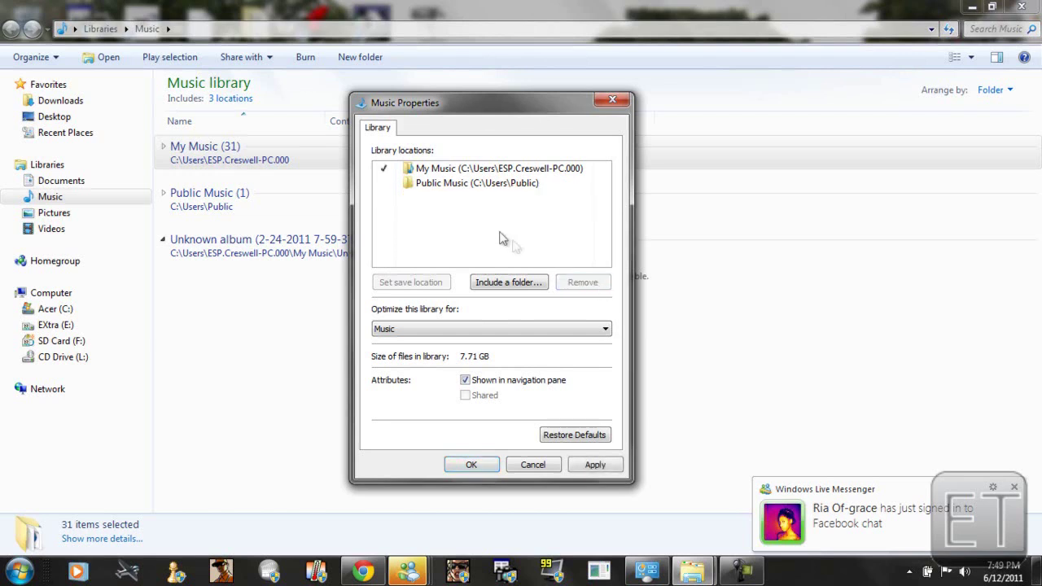
left_click(439, 171)
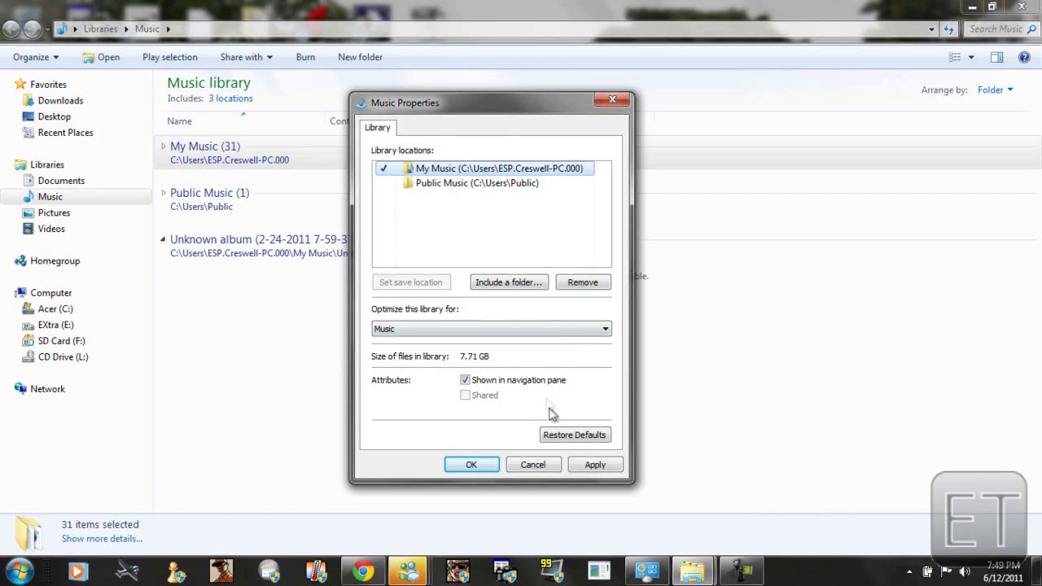
left_click(591, 469)
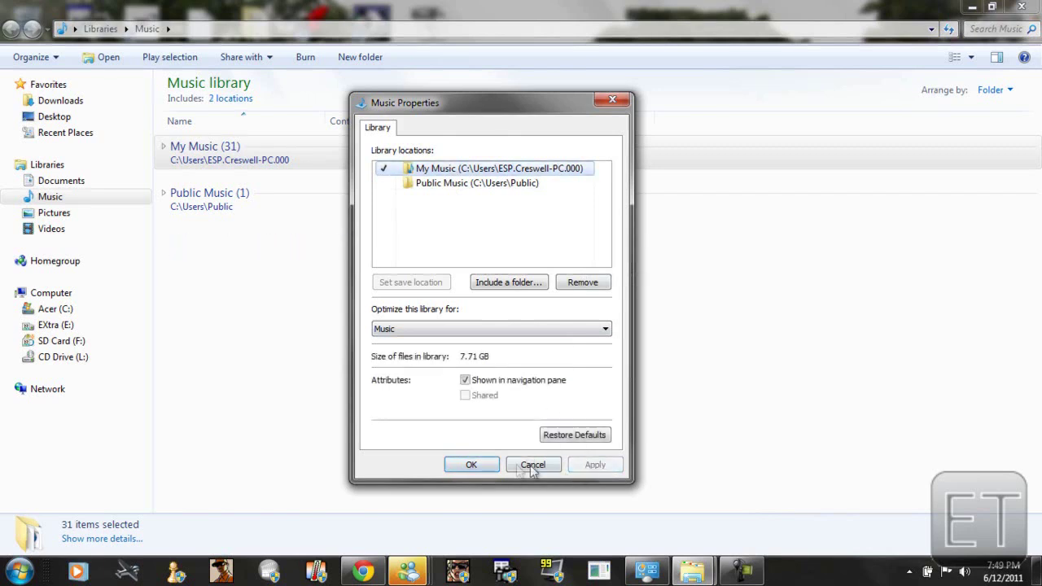
left_click(460, 467)
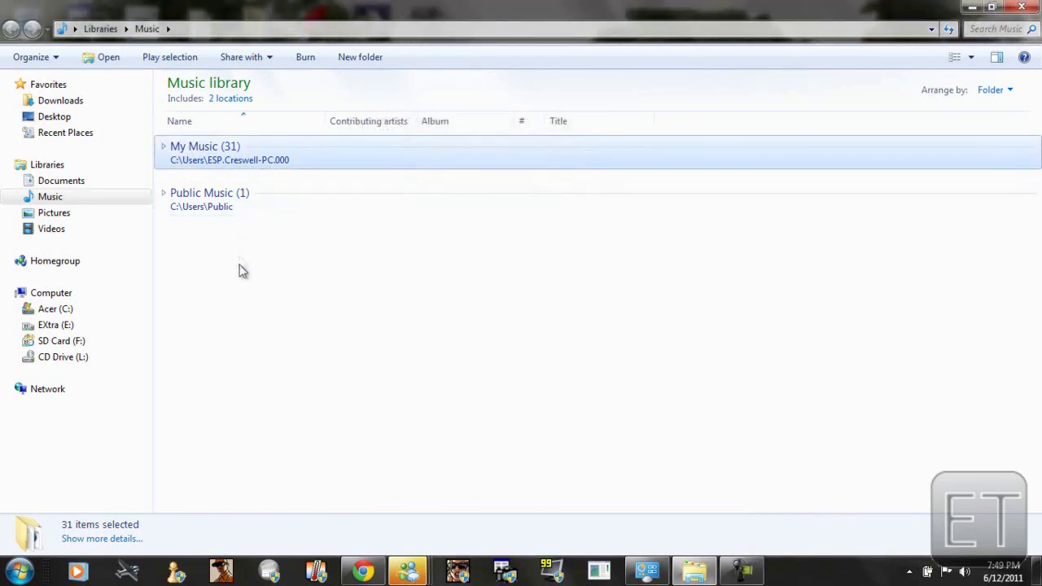
- Expand My Music and create a folder there, keeping the default name 'New folder'
left_click(244, 268)
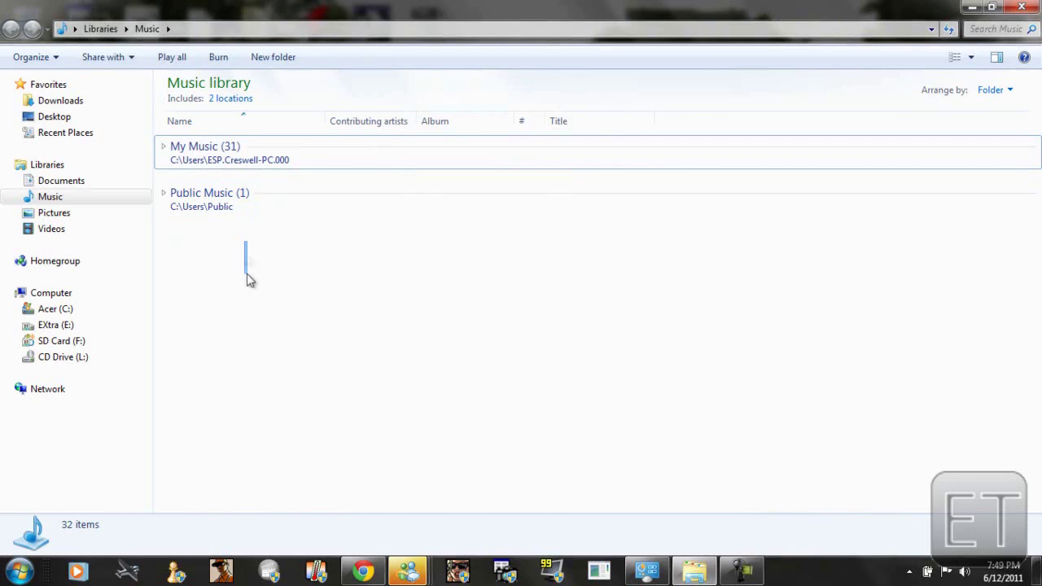
mouse_move(234, 108)
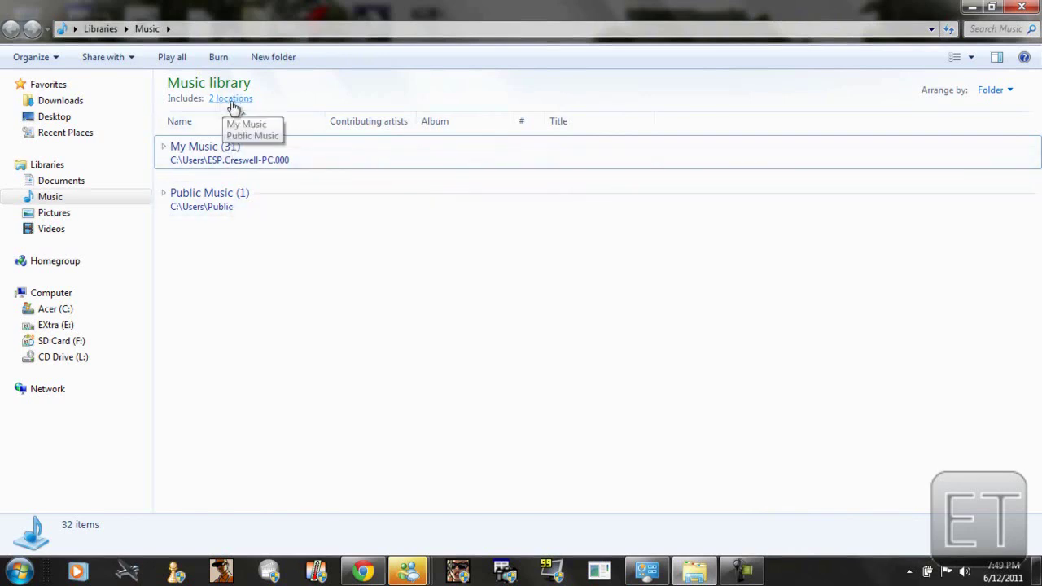
left_click(166, 149)
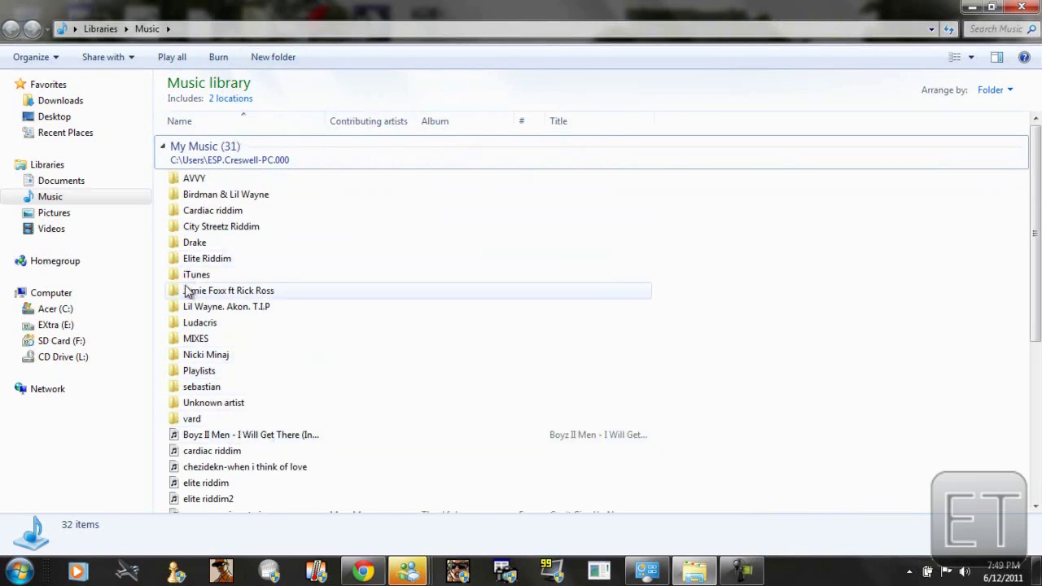
left_click(269, 59)
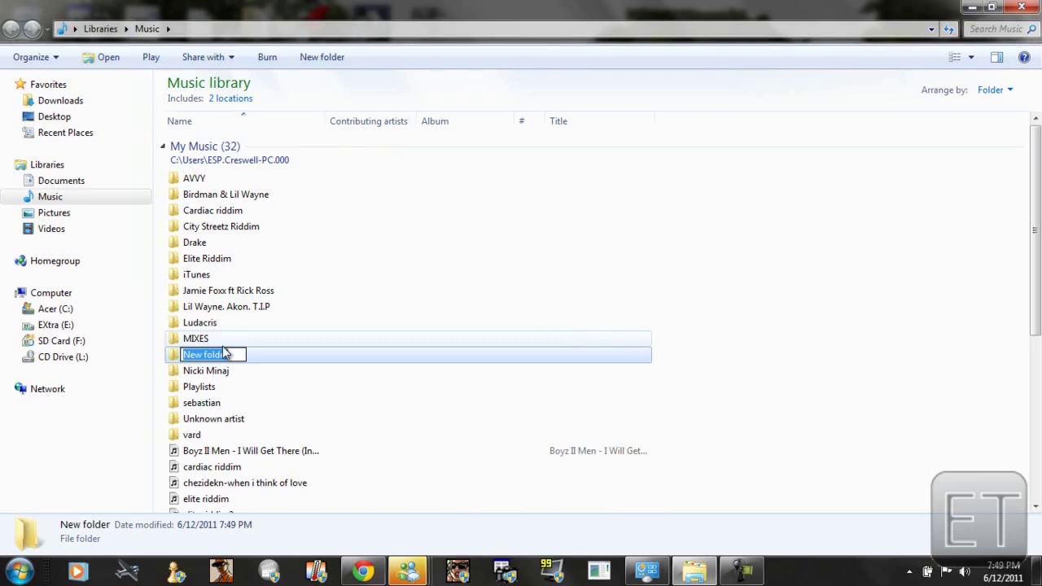
left_click(308, 387)
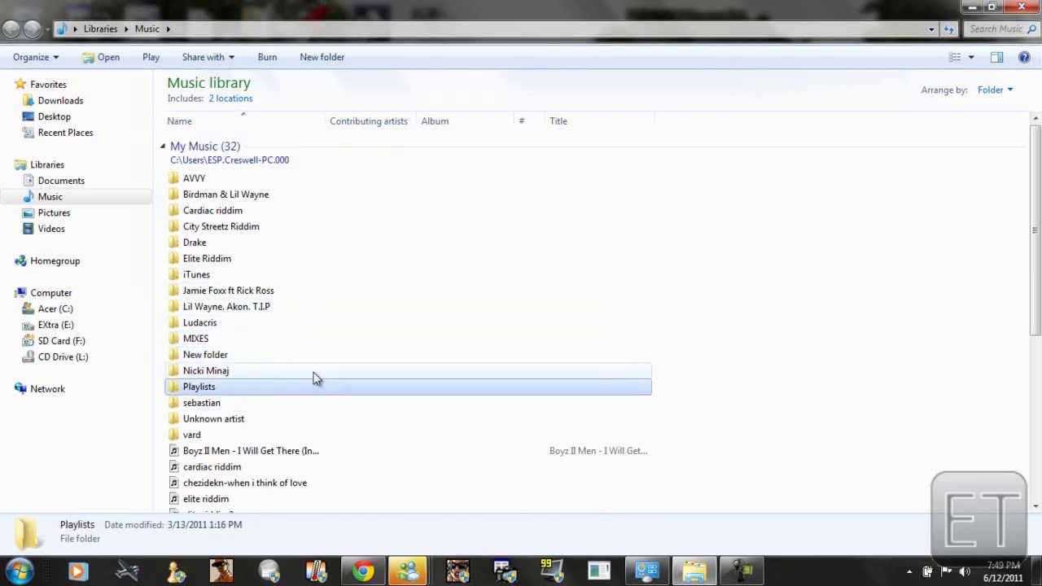
mouse_move(739, 570)
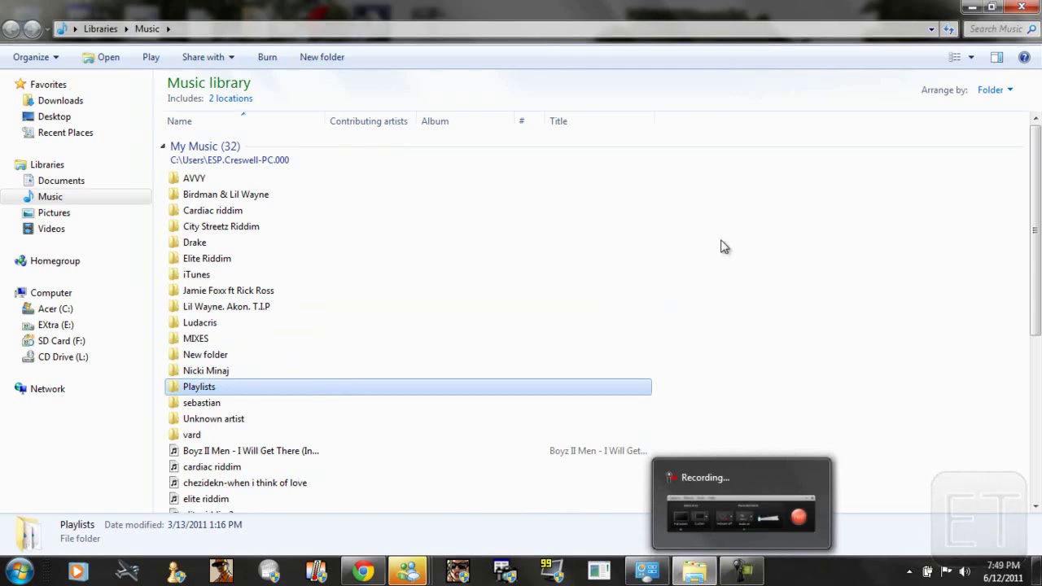